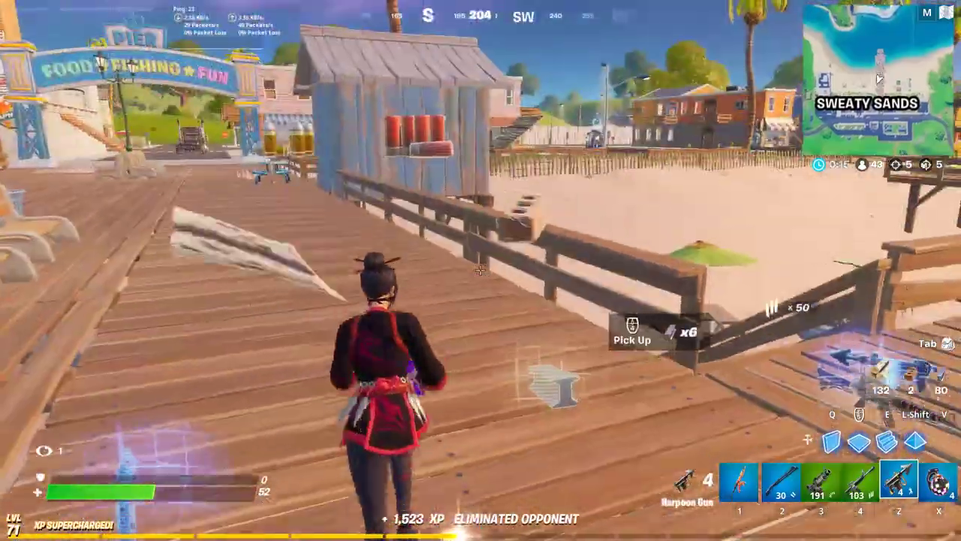
{"action": "key", "text": "3"}
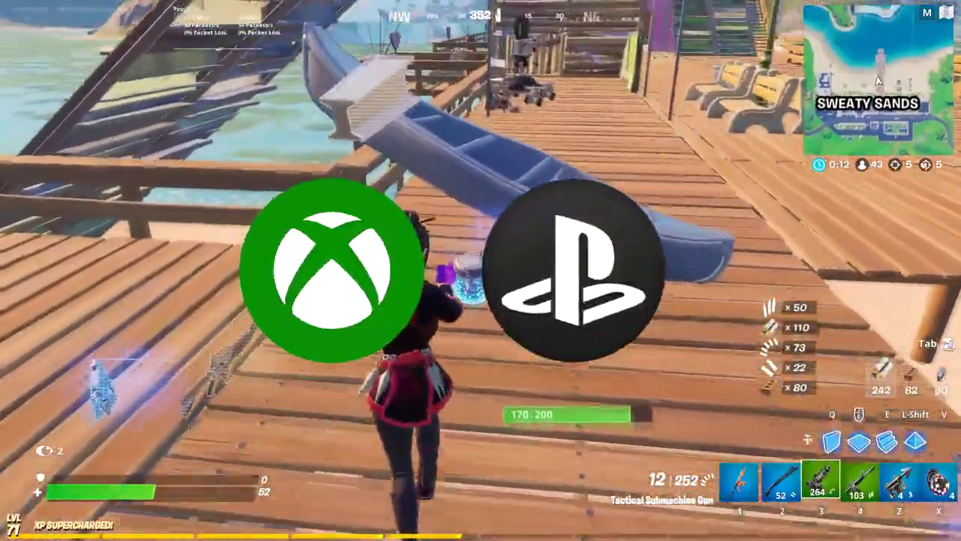
{"action": "key", "text": "4"}
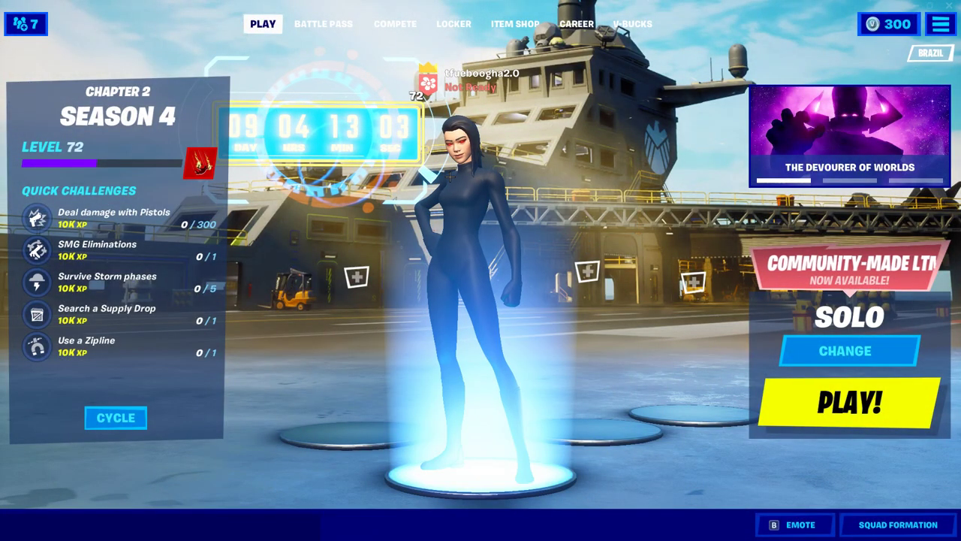
Open the item shop and declare support for the creator code Anber.
{"action": "left_click", "coordinate": [515, 23]}
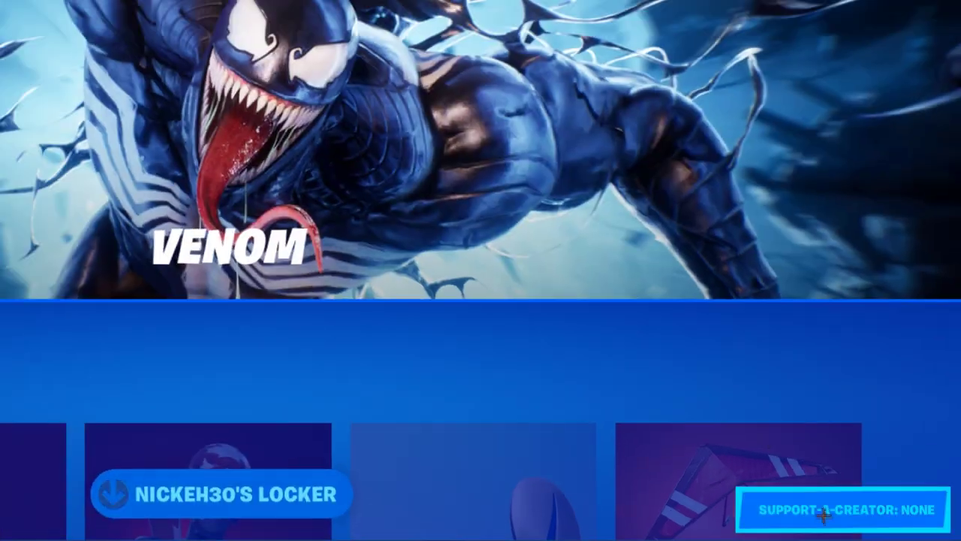
{"action": "left_click", "coordinate": [881, 515]}
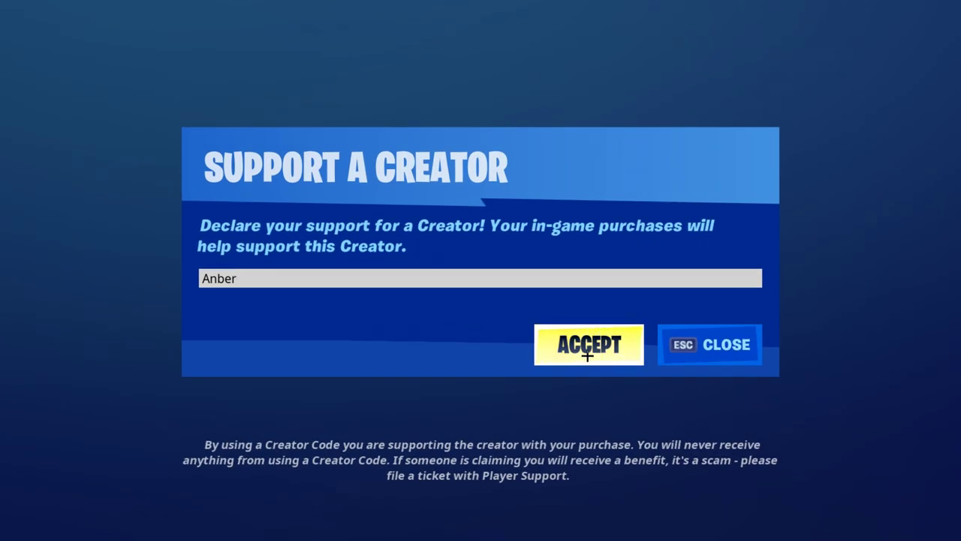
{"action": "left_click", "coordinate": [588, 354]}
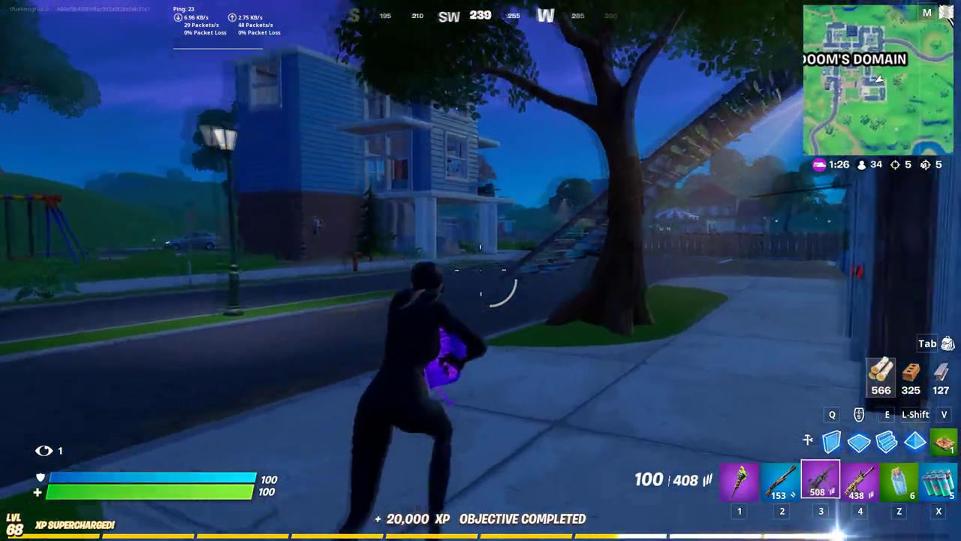
{"action": "key", "text": "1"}
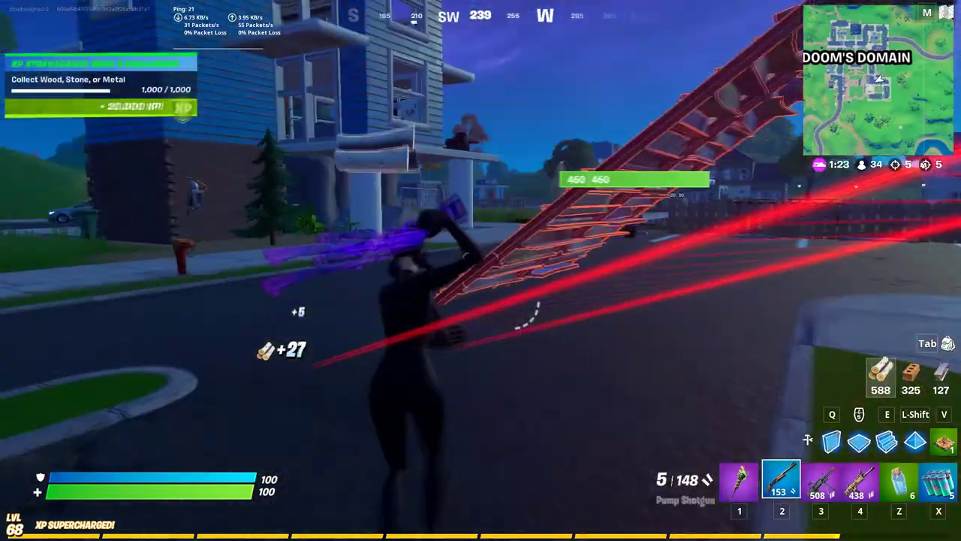
{"action": "left_click", "coordinate": [480, 270]}
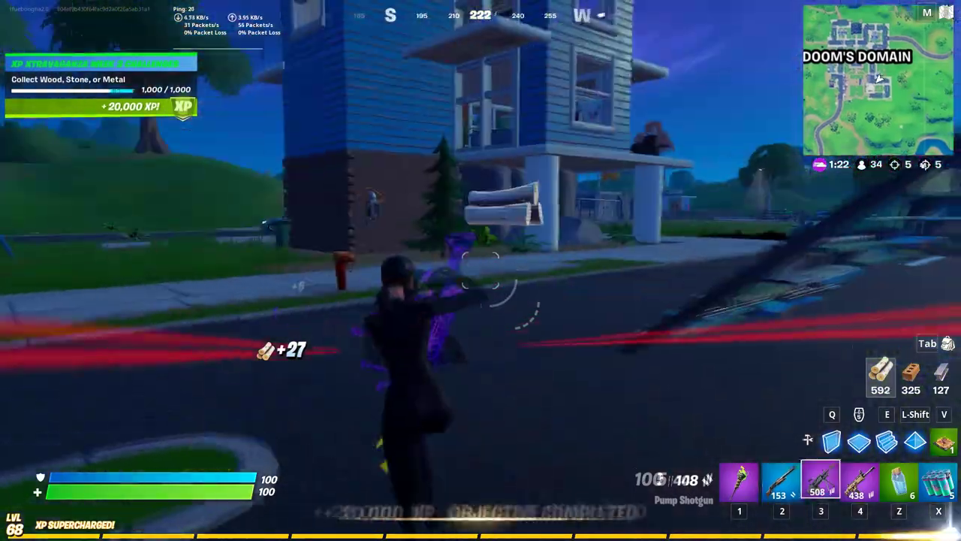
{"action": "key", "text": "2"}
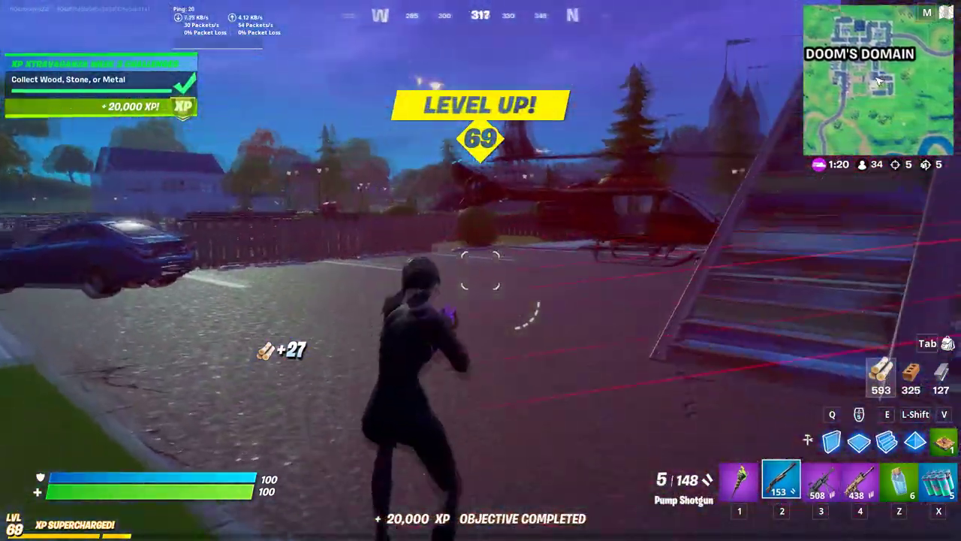
{"action": "key", "text": "w"}
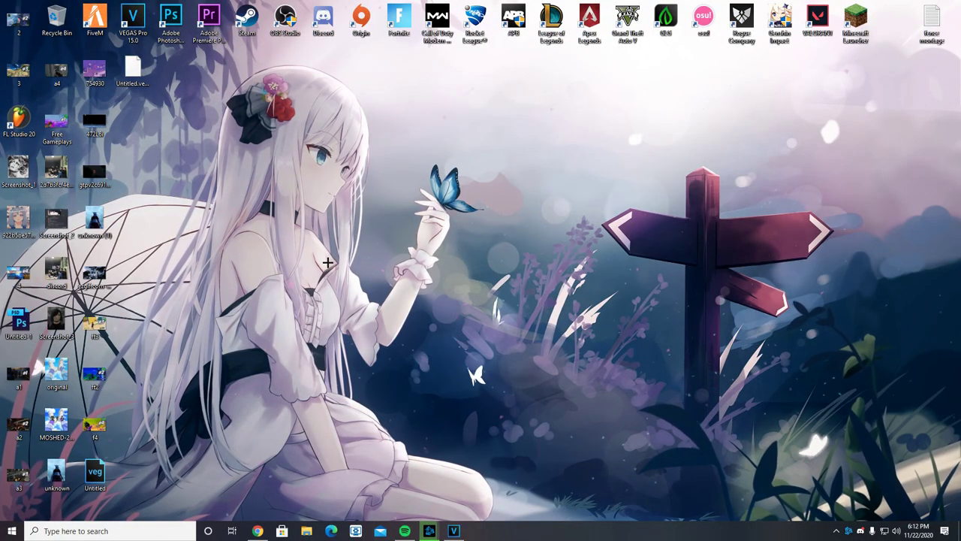
{"action": "key", "text": "super"}
{"action": "scroll", "coordinate": [248, 316], "scroll_direction": "down", "scroll_amount": 3}
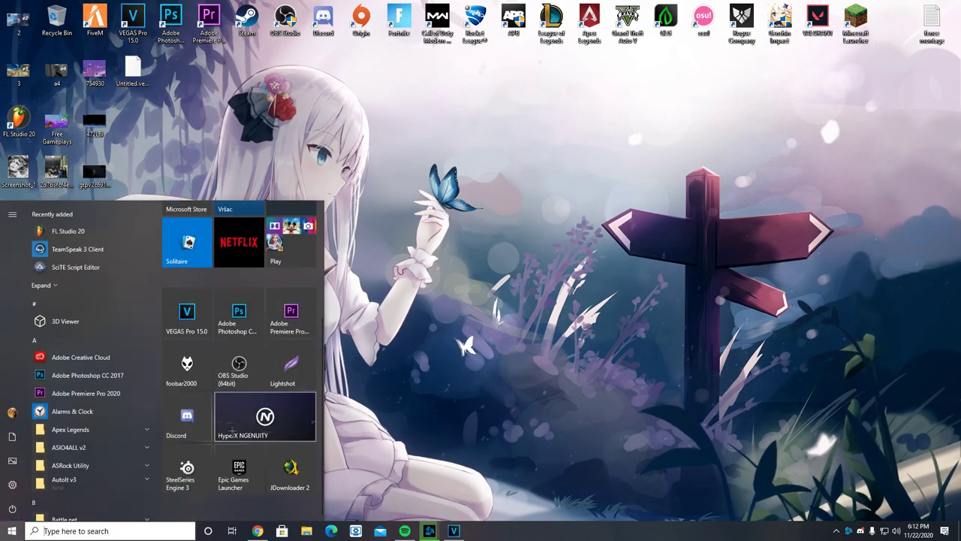
{"action": "left_click", "coordinate": [267, 411]}
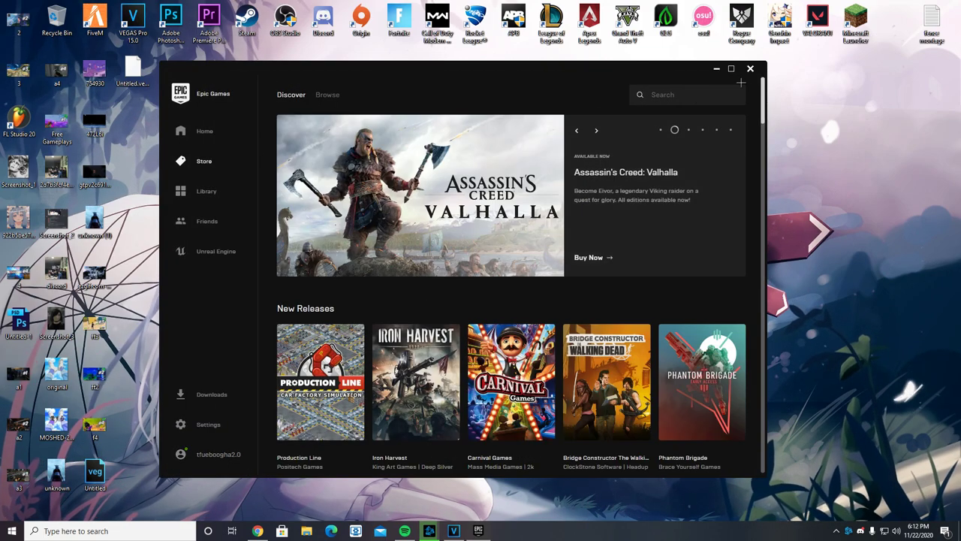
{"action": "left_click", "coordinate": [749, 68]}
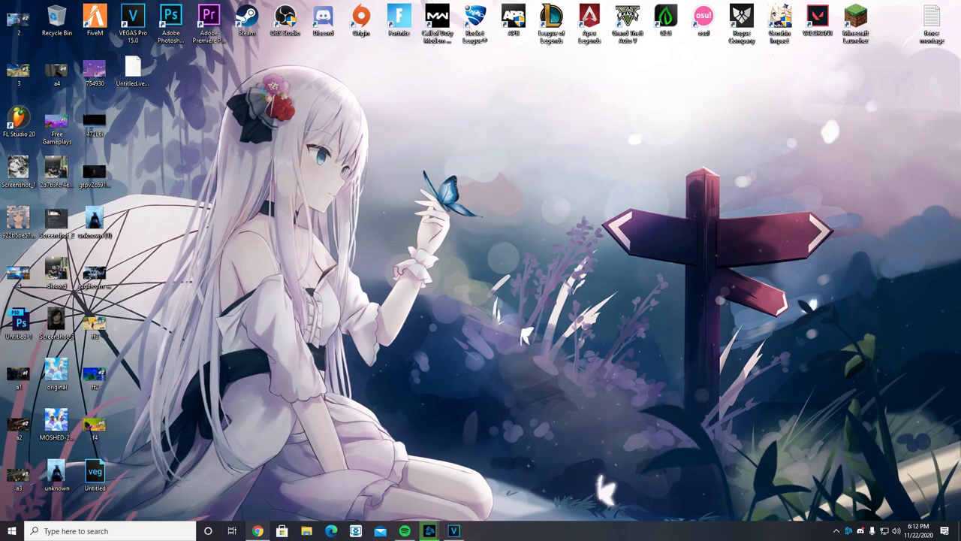
Switch to Chrome, search for "epic games" in a new tab of the maximized browser, and open the official Epic Games Store site.
{"action": "left_click", "coordinate": [257, 531]}
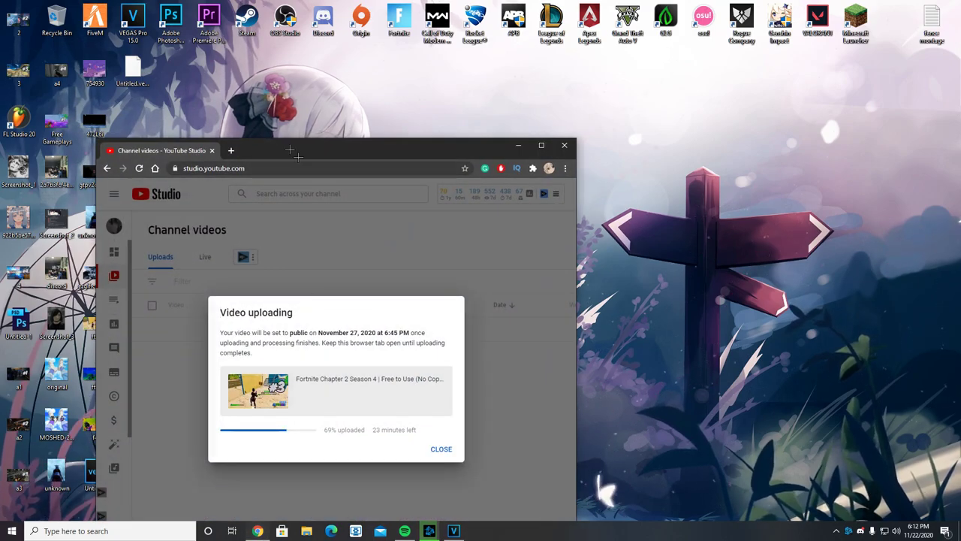
{"action": "double_click", "coordinate": [450, 148]}
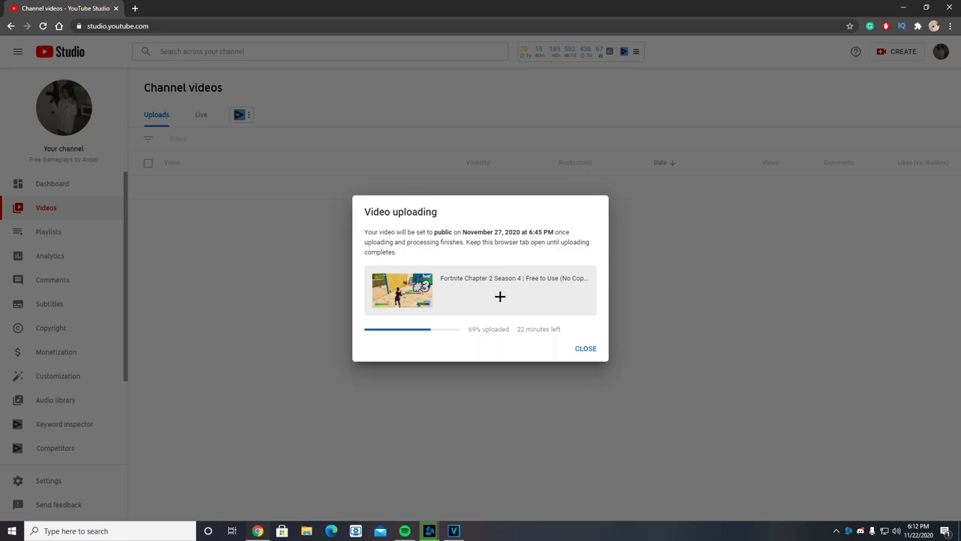
{"action": "left_click", "coordinate": [135, 8]}
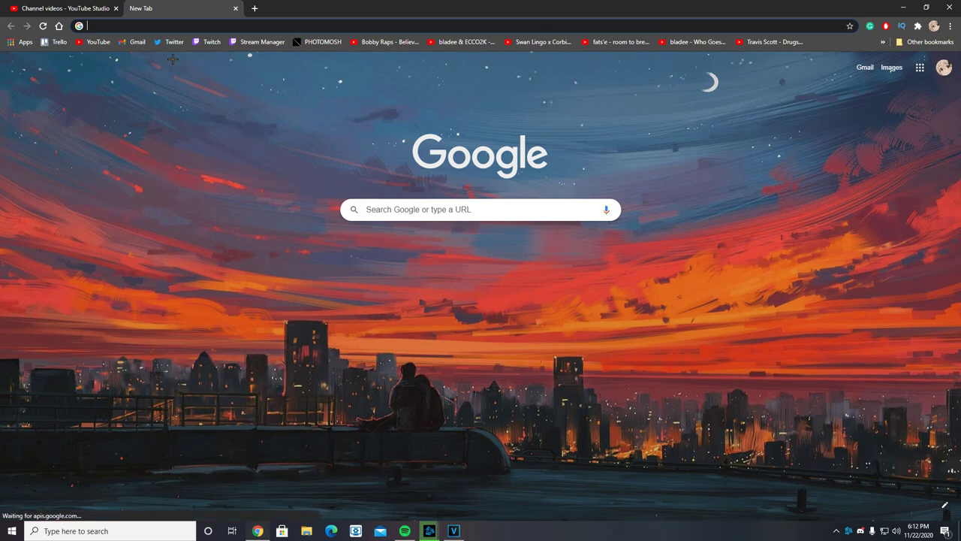
{"action": "type", "text": "epic games"}
{"action": "key", "text": "Return"}
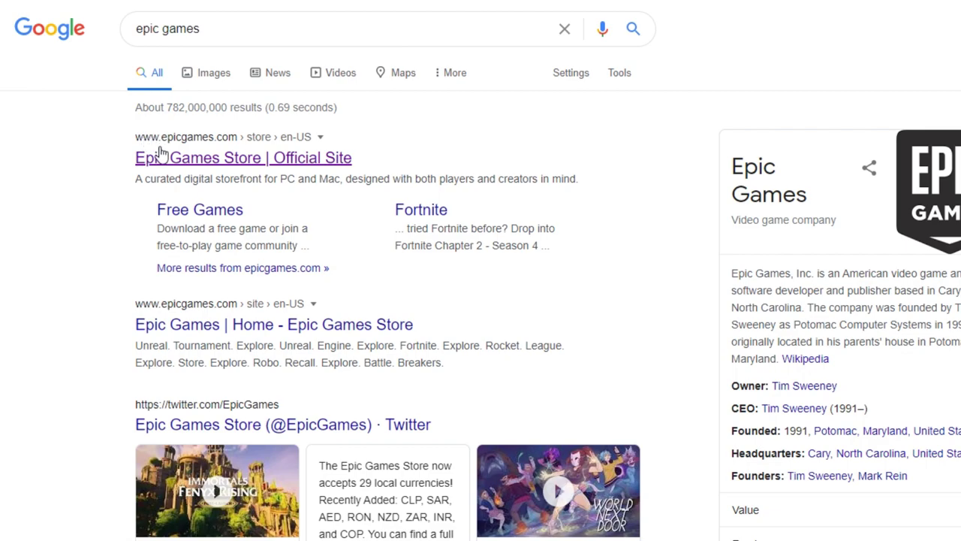
{"action": "left_click", "coordinate": [221, 160]}
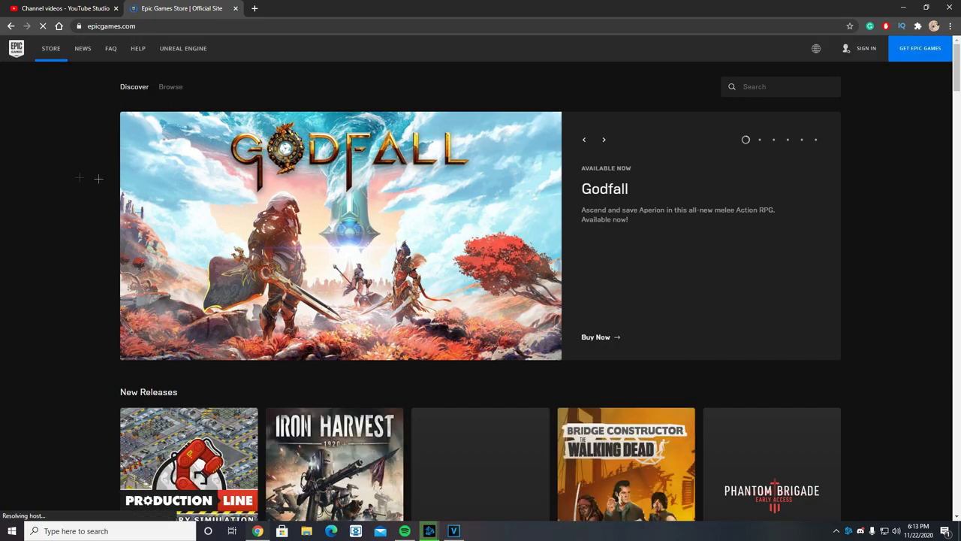
Sign in to the store with the Epic Games sign-in option and open the account settings page.
{"action": "scroll", "coordinate": [298, 225], "scroll_direction": "down", "scroll_amount": 3}
{"action": "scroll", "coordinate": [298, 225], "scroll_direction": "down", "scroll_amount": 8}
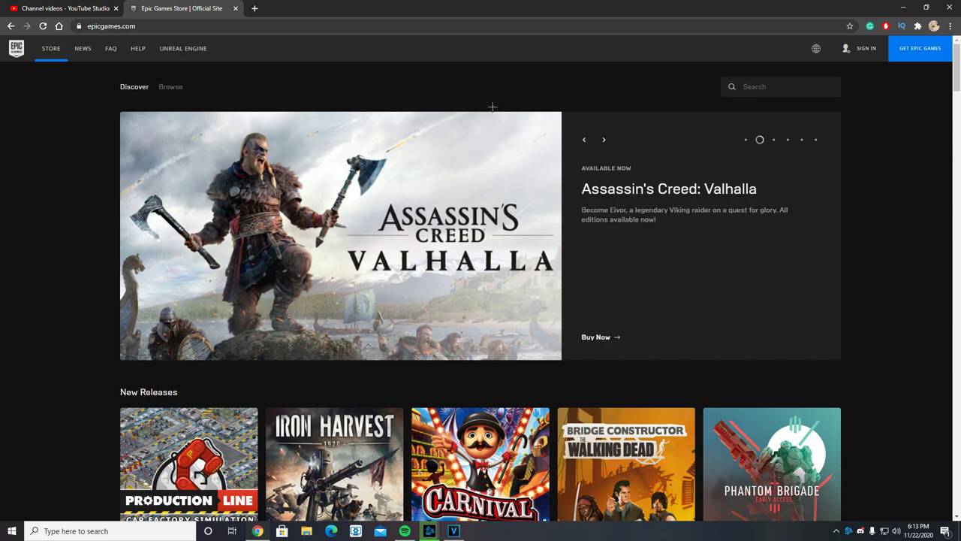
{"action": "scroll", "coordinate": [485, 105], "scroll_direction": "down", "scroll_amount": 2}
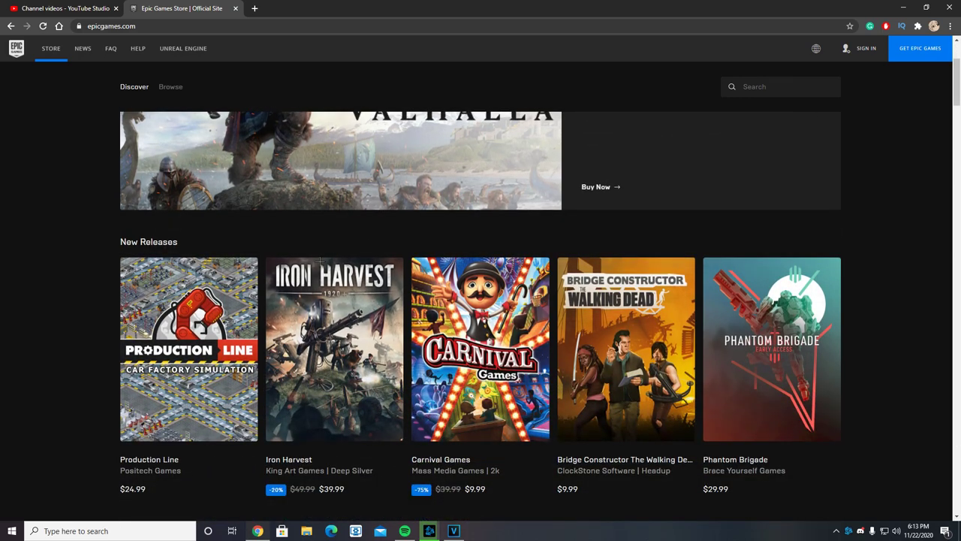
{"action": "scroll", "coordinate": [923, 113], "scroll_direction": "up", "scroll_amount": 2}
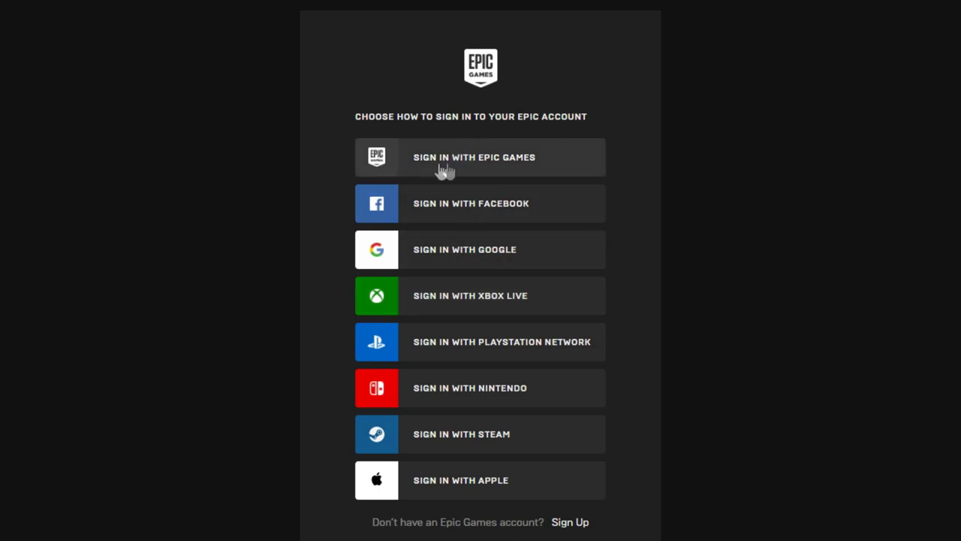
{"action": "left_click", "coordinate": [481, 161]}
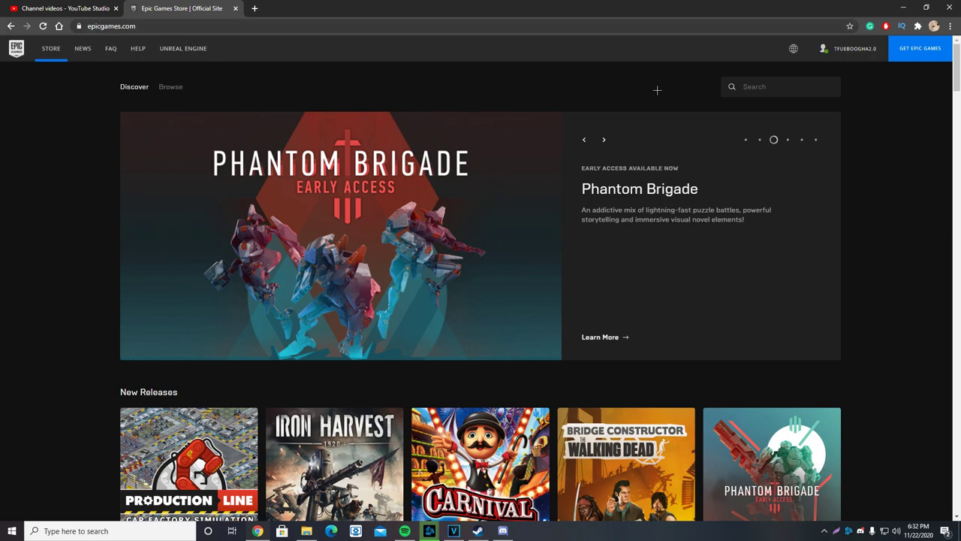
{"action": "mouse_move", "coordinate": [847, 50]}
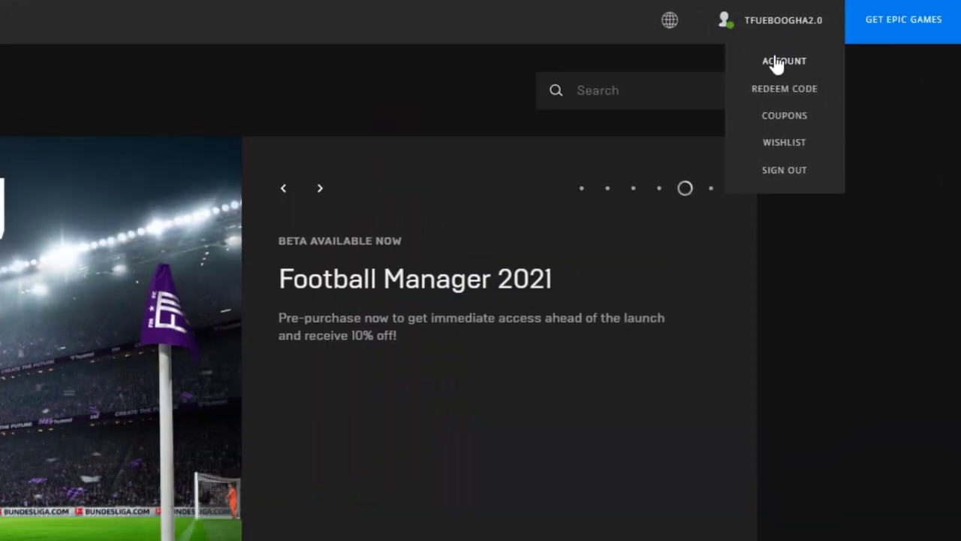
{"action": "left_click", "coordinate": [784, 61]}
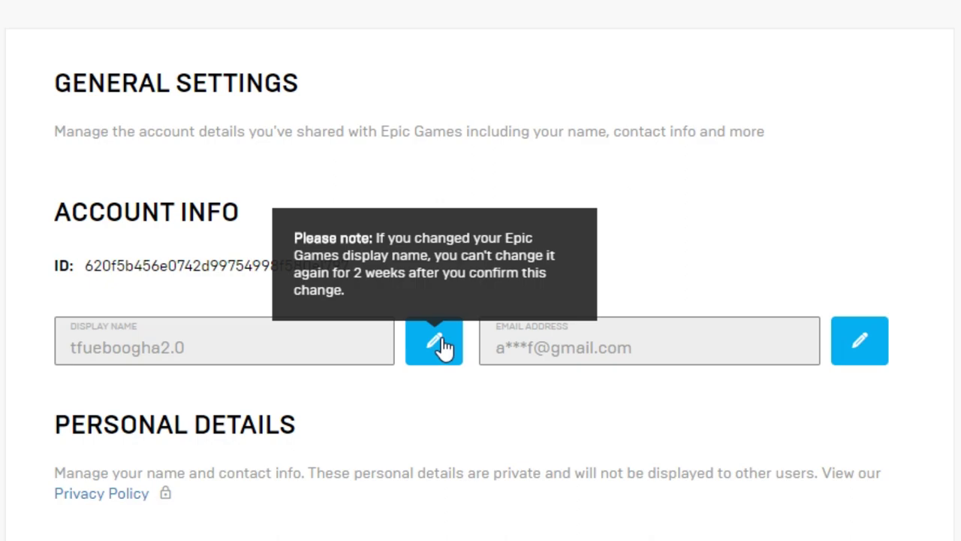
Change the account's display name to Code Anber, accepting the two-week restriction on further changes.
{"action": "left_click", "coordinate": [441, 344]}
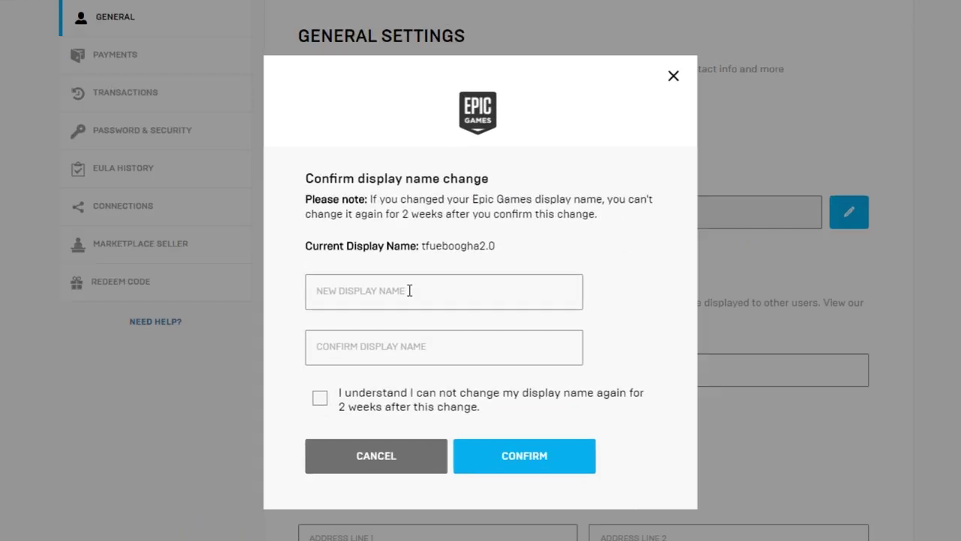
{"action": "left_click", "coordinate": [437, 281]}
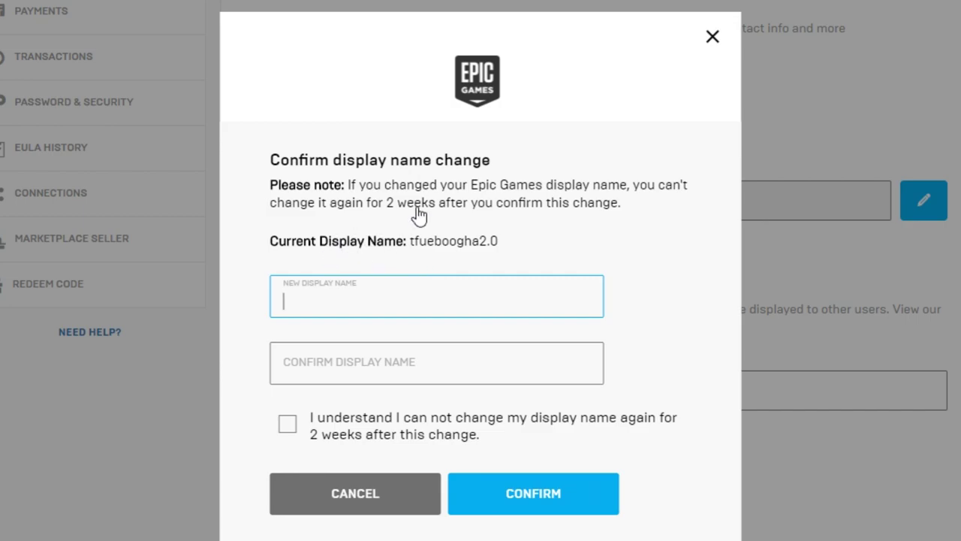
{"action": "type", "text": "Code Anber"}
{"action": "key", "text": "Tab"}
{"action": "type", "text": "Code "}
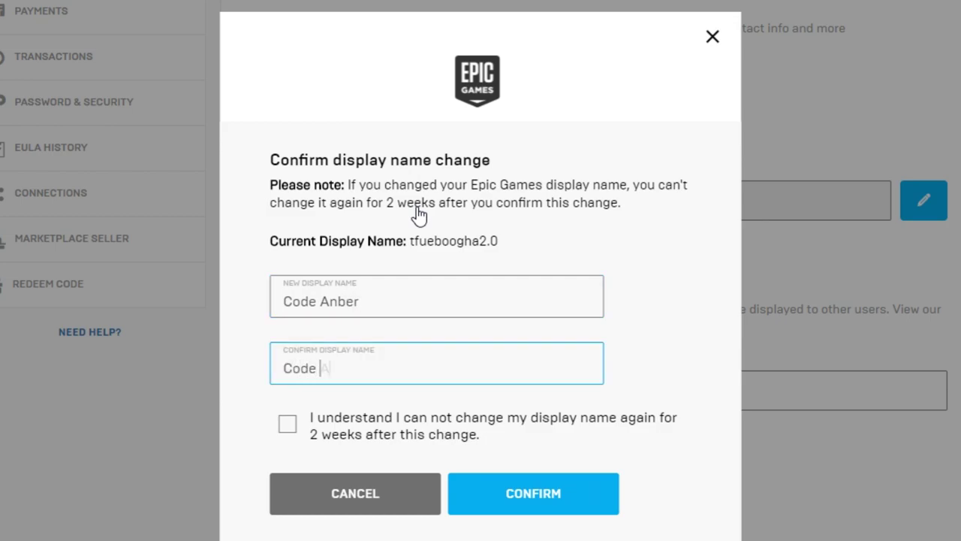
{"action": "type", "text": "Anber"}
{"action": "left_click", "coordinate": [297, 425]}
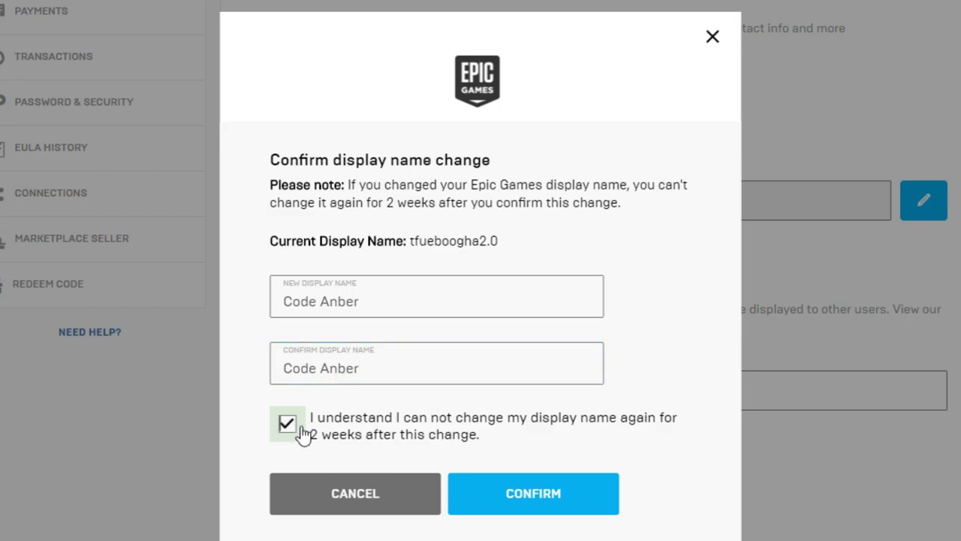
{"action": "left_click", "coordinate": [533, 497]}
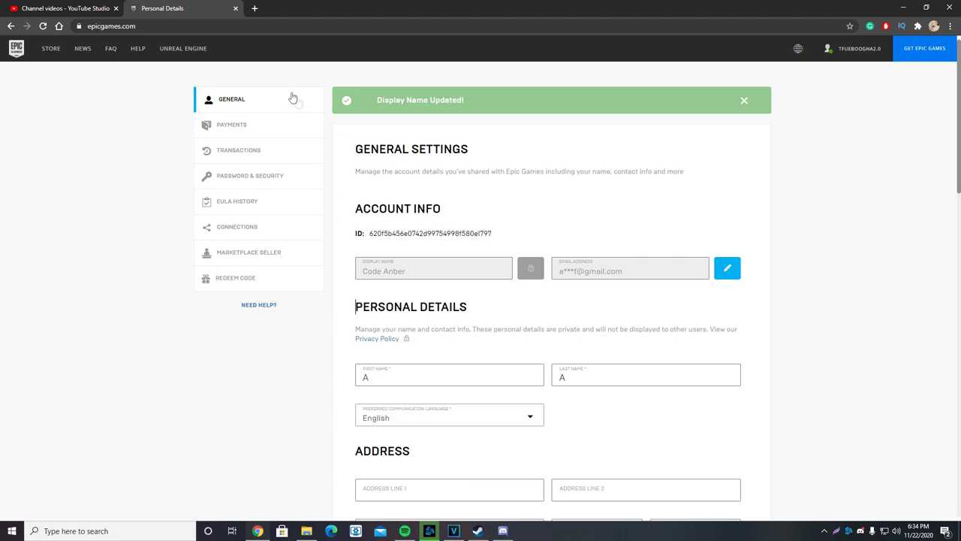
Minimize the browser and launch the Epic Games Launcher.
{"action": "left_click", "coordinate": [903, 7]}
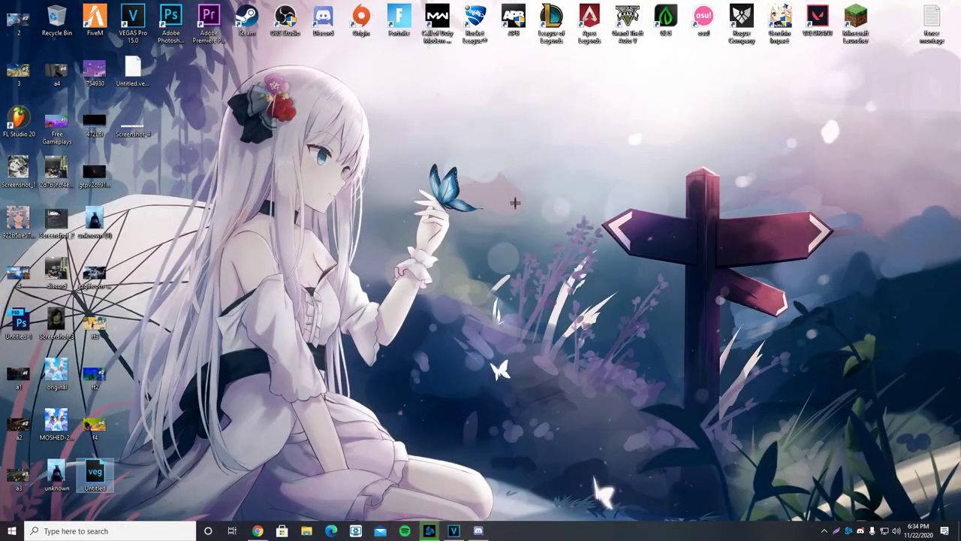
{"action": "key", "text": "super"}
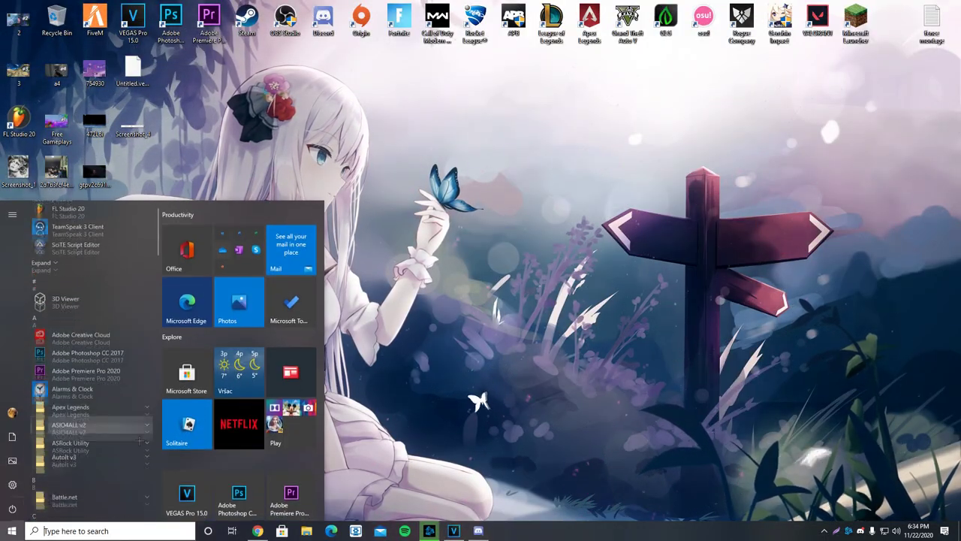
{"action": "scroll", "coordinate": [83, 338], "scroll_direction": "down", "scroll_amount": 5}
{"action": "left_click", "coordinate": [75, 311]}
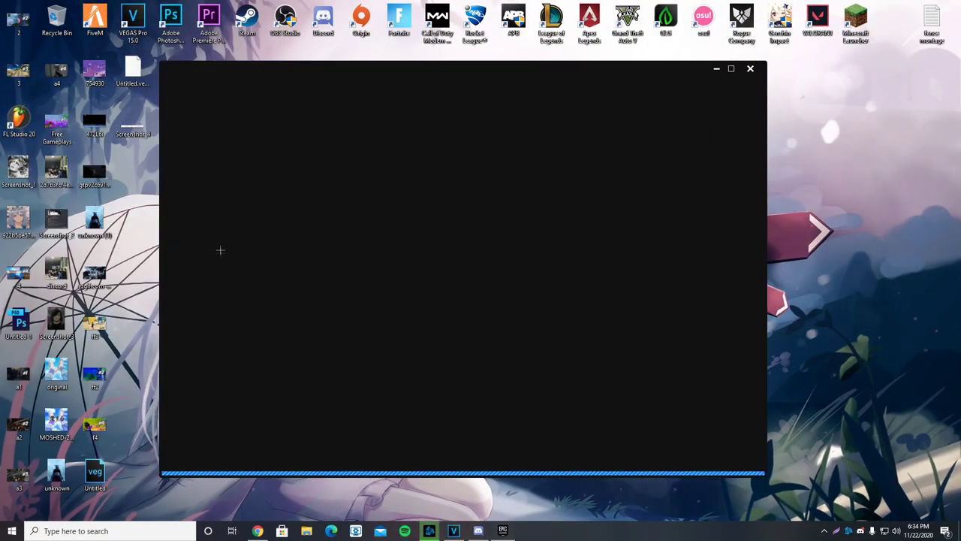